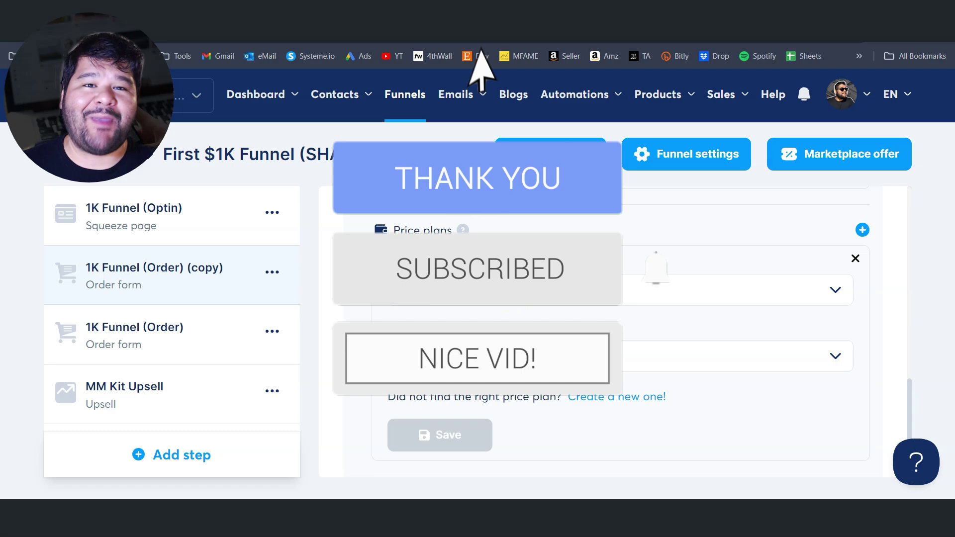
- Choose One-time payment as the order form's price plan type
click(505, 291)
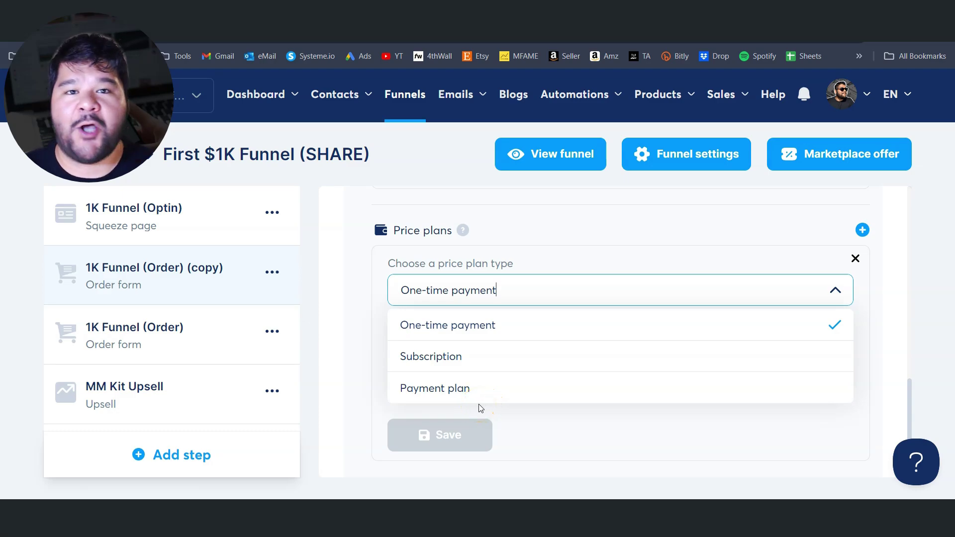
click(515, 326)
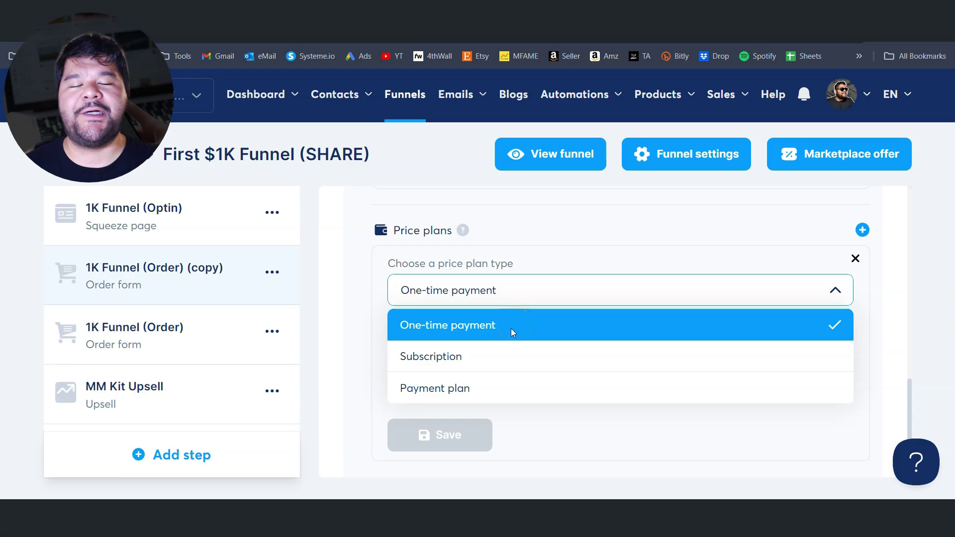
click(456, 328)
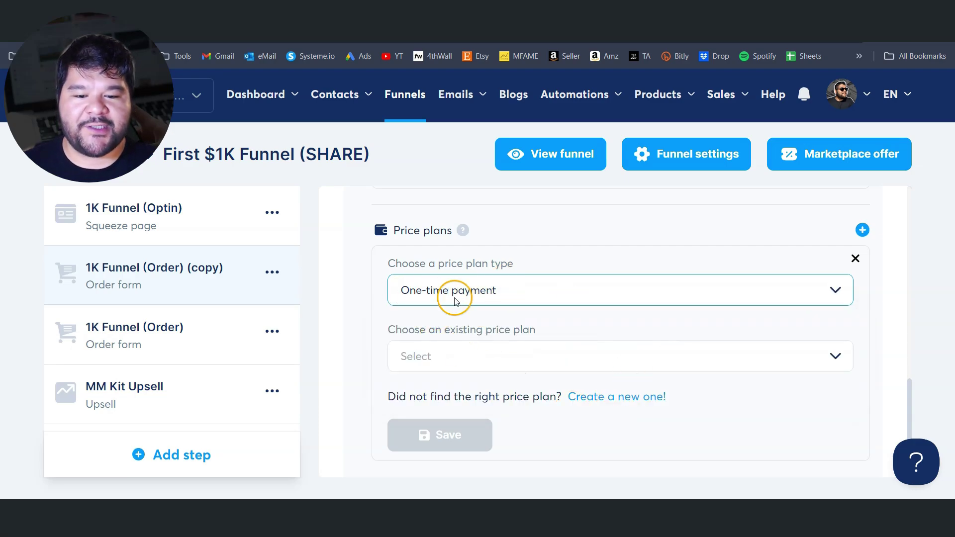
- Create a new one-time plan and start entering the YOUTUBE COURSE (ONE-TIME) names
click(604, 398)
scroll(564, 361, down, 2)
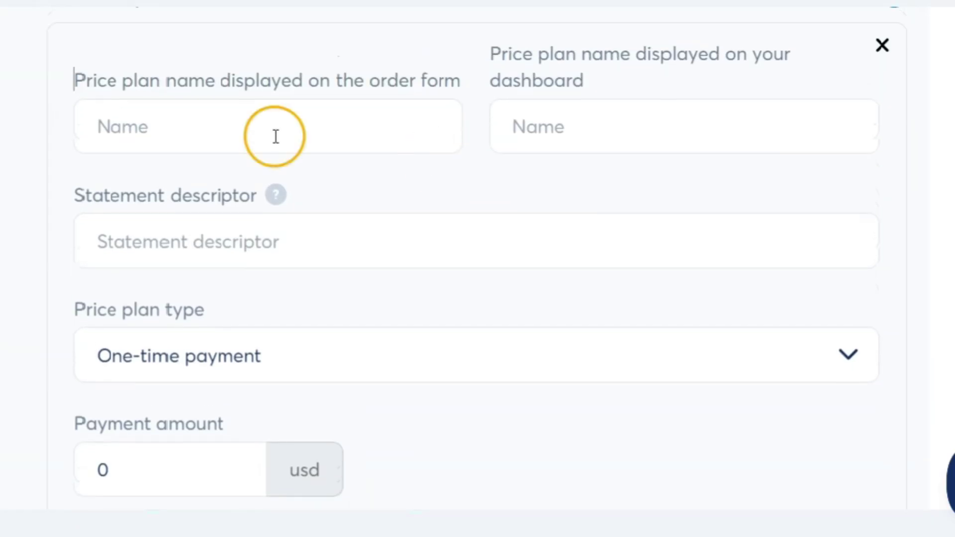
click(203, 136)
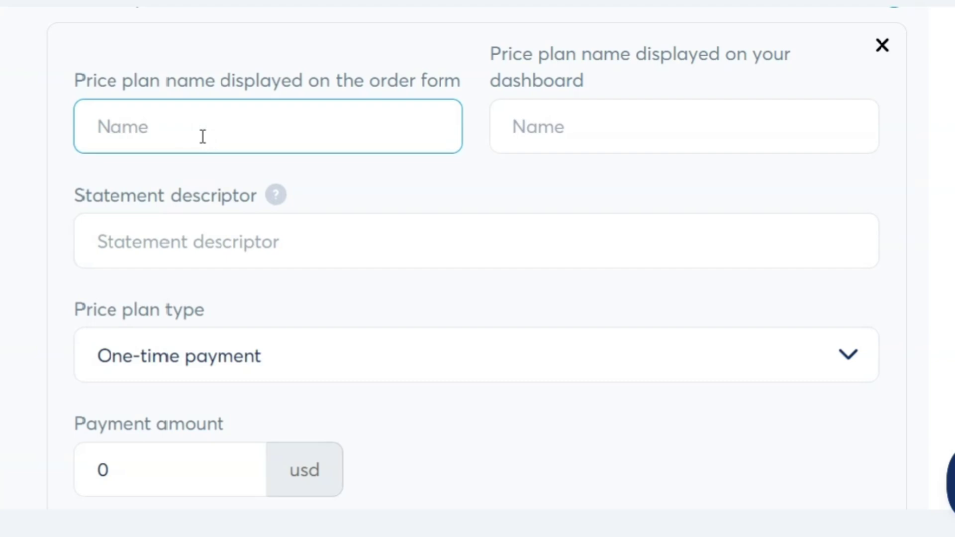
click(583, 129)
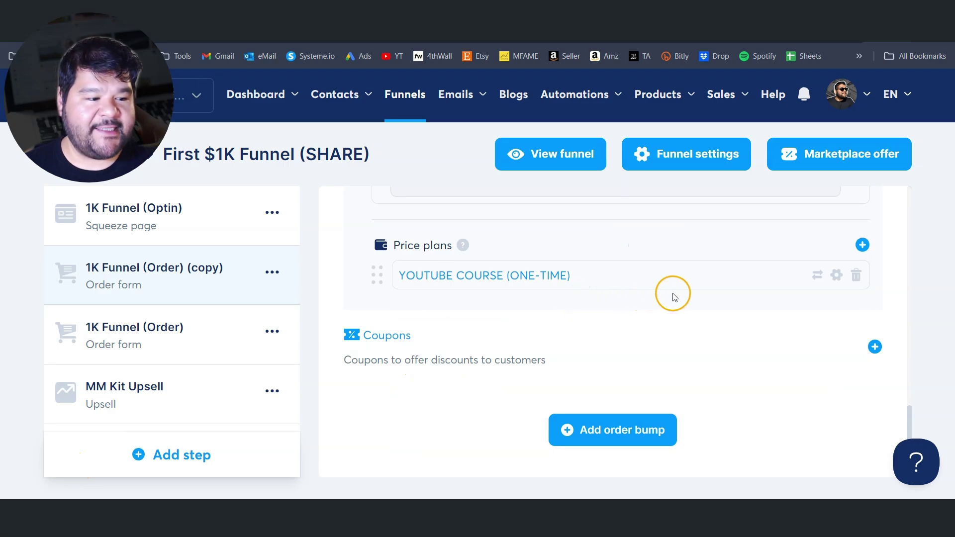
- Add a second price plan to the order form and start creating it as new
click(863, 245)
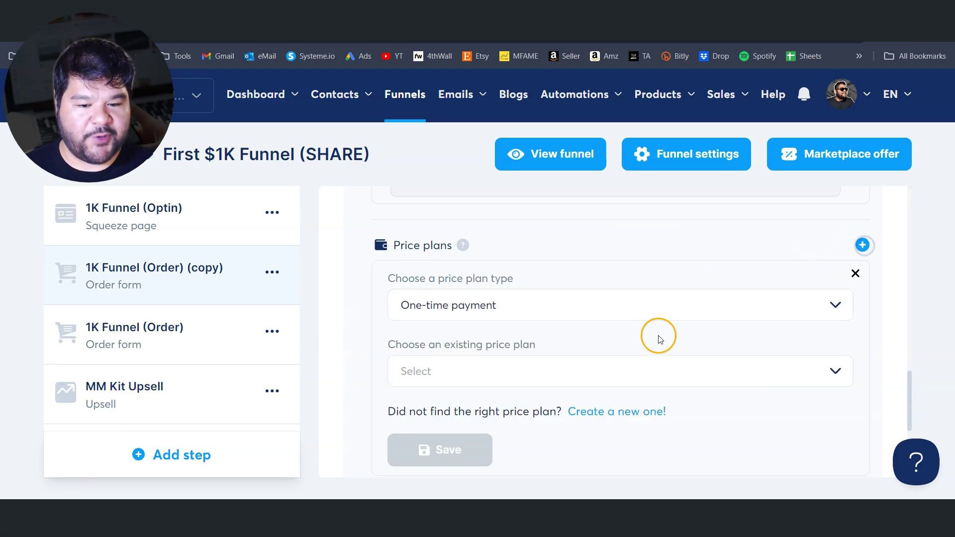
click(494, 305)
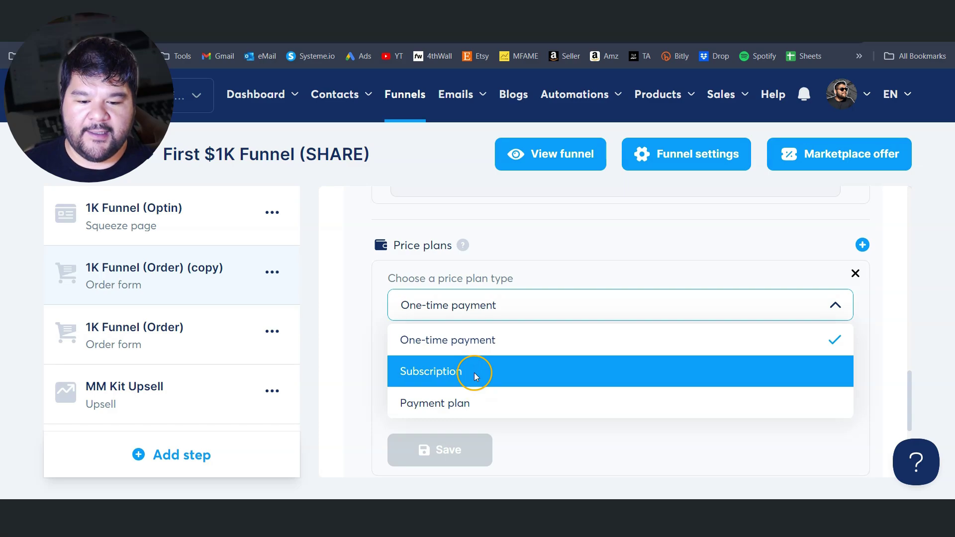
click(580, 444)
click(614, 411)
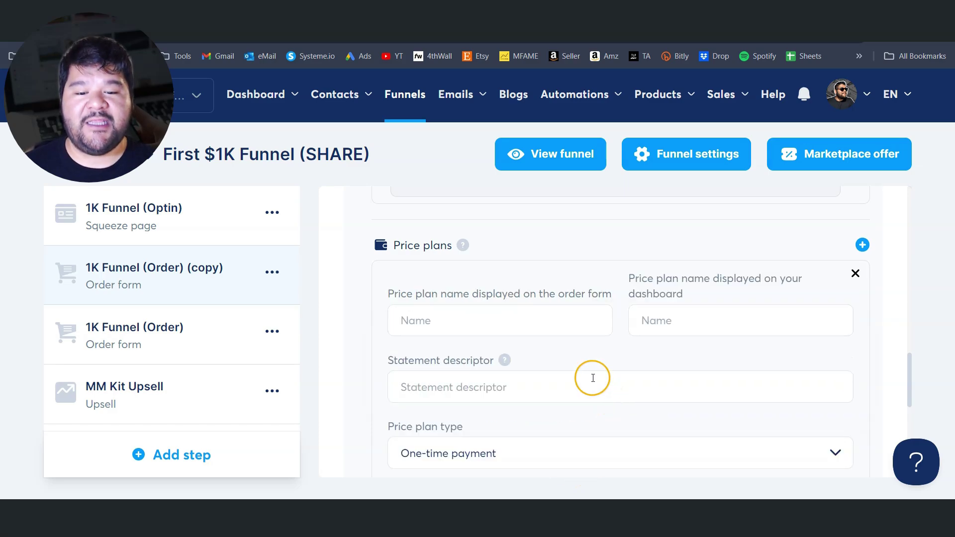
scroll(509, 313, down, 2)
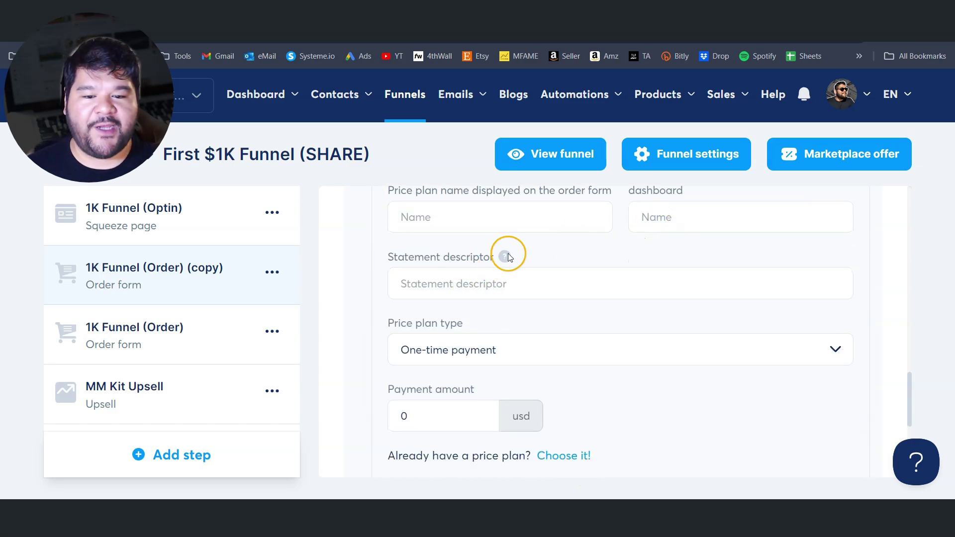
- Set the YOUTUBE COURSE (3 PAY) plan's type to Payment plan
click(427, 350)
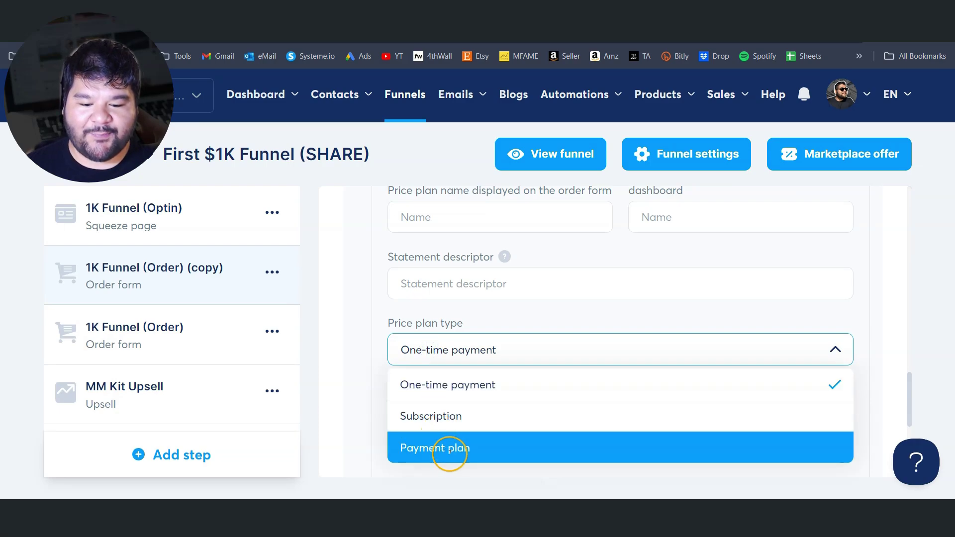
click(449, 451)
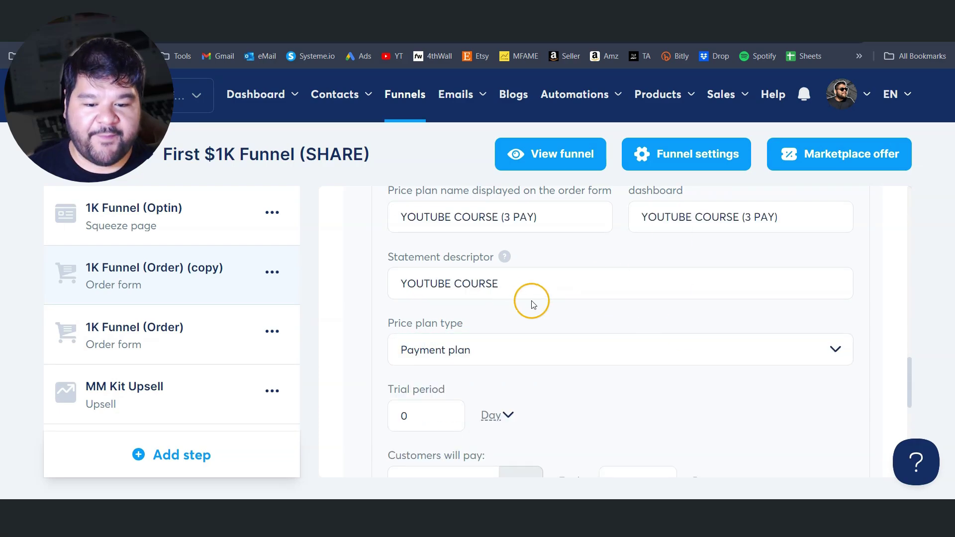
scroll(528, 299, down, 3)
scroll(528, 298, up, 1)
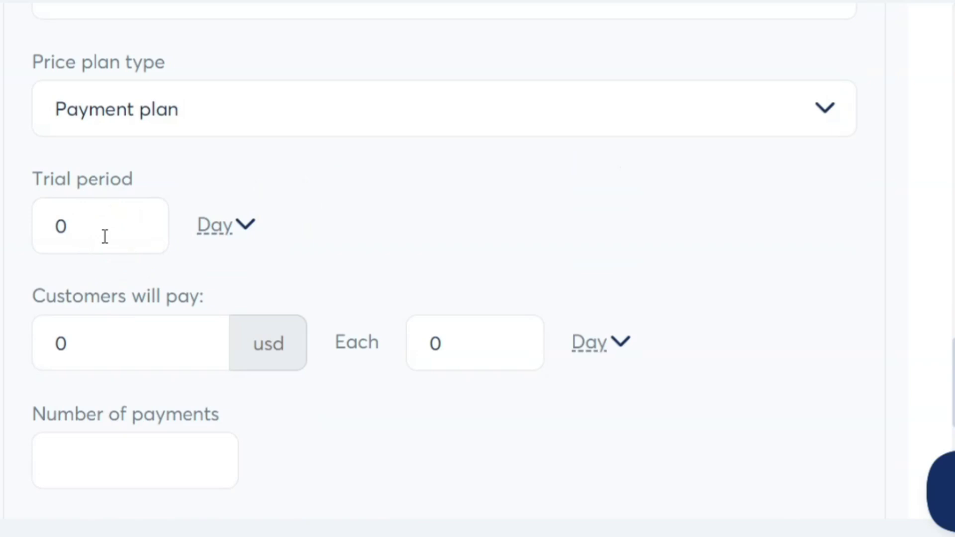
- Enter 267 as the installment amount customers will pay
click(97, 299)
triple_click(97, 298)
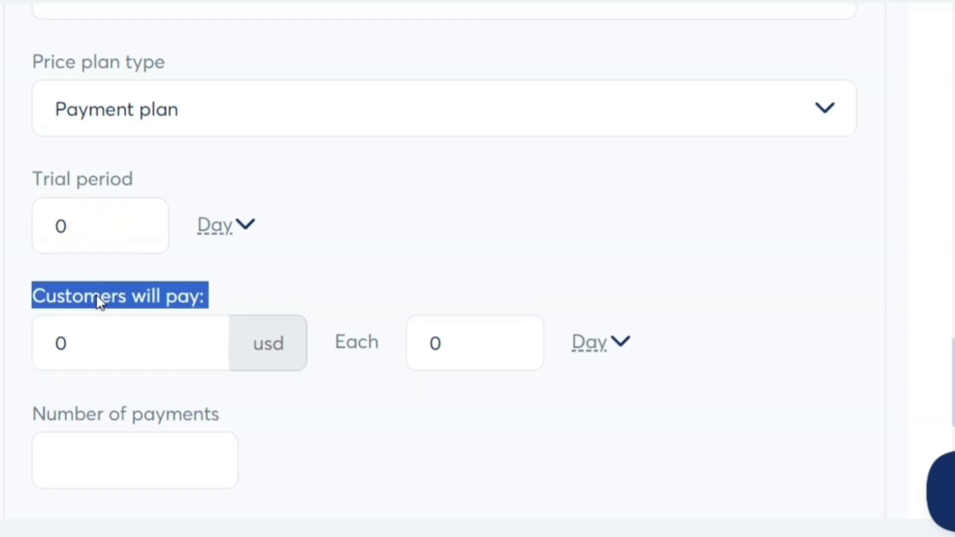
click(146, 354)
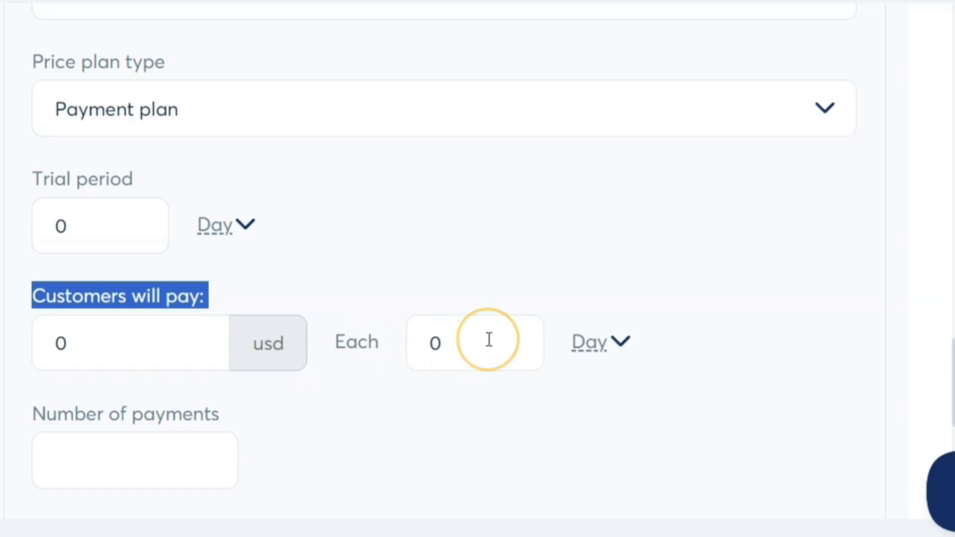
click(326, 437)
drag(153, 342, 43, 353)
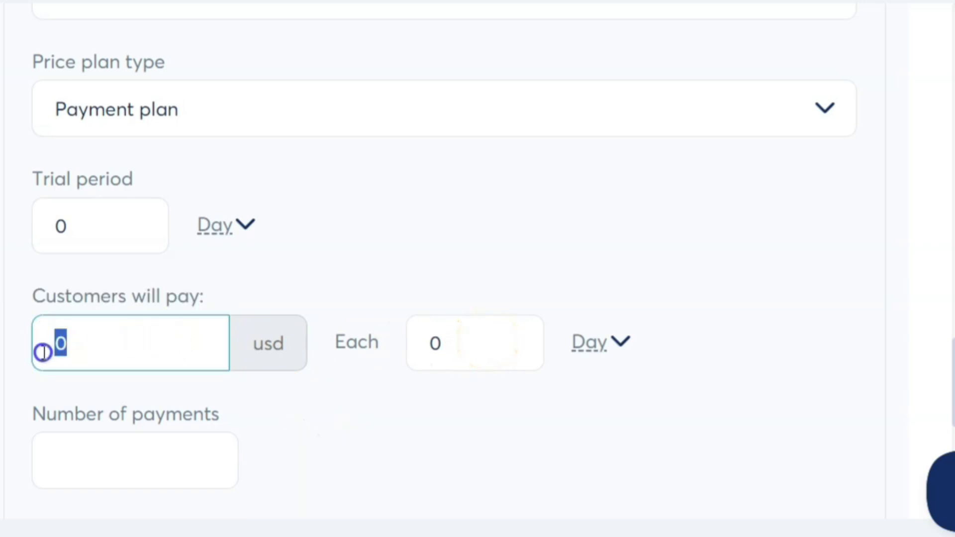
text(267)
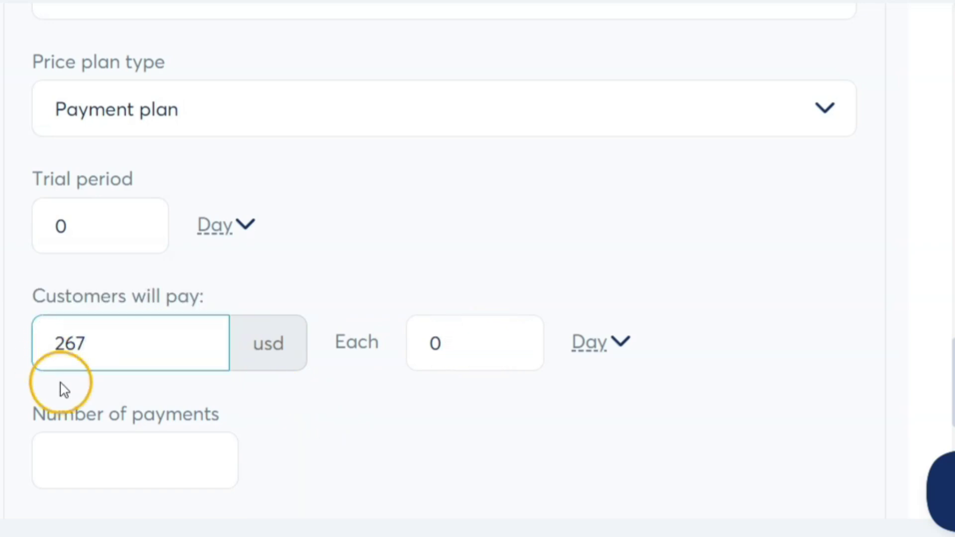
- Bill each 1 Month for 3 payments and save the payment plan
drag(450, 348, 405, 343)
text(1)
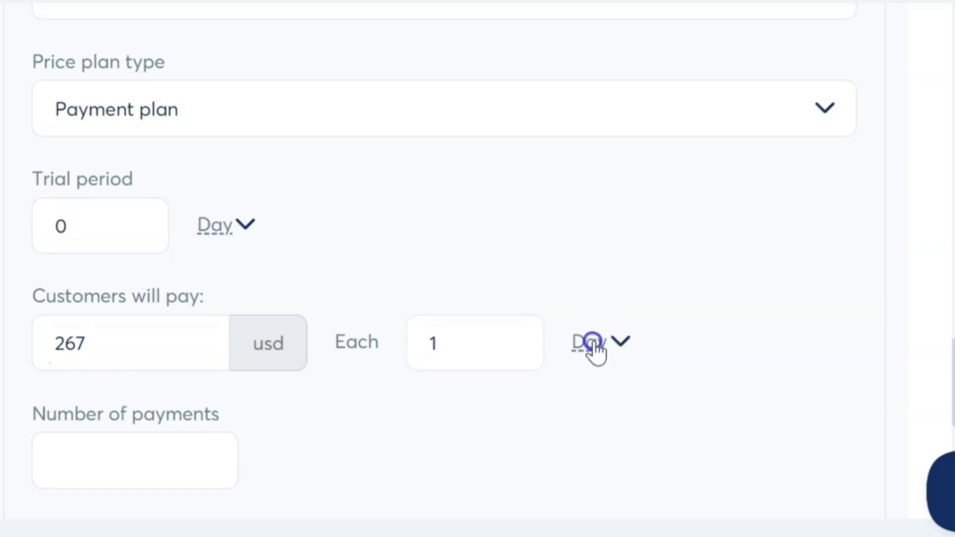
click(591, 342)
click(622, 185)
click(77, 457)
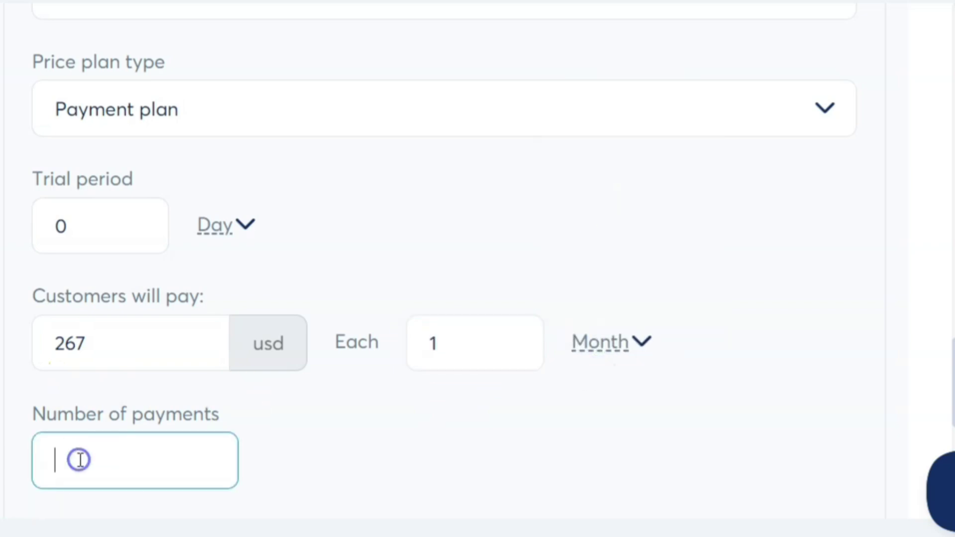
text(3)
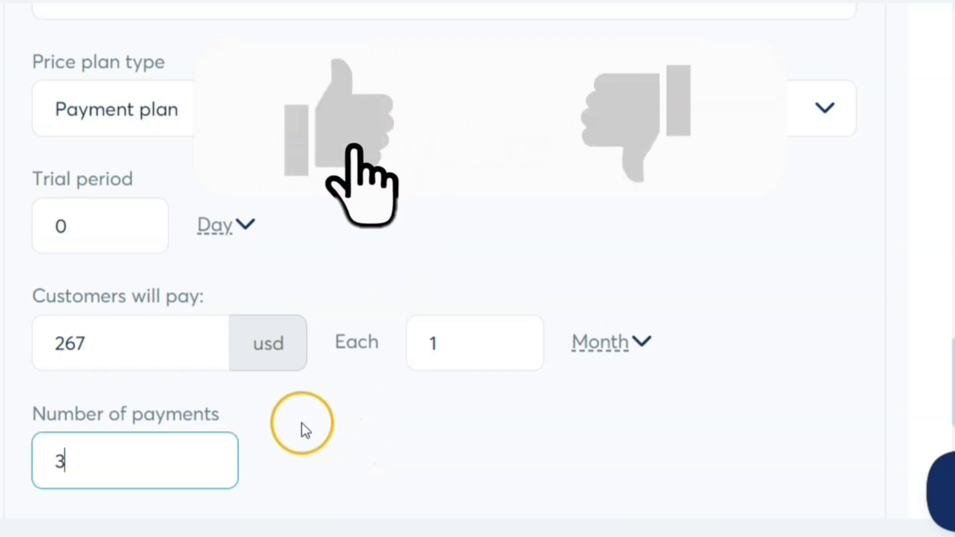
click(92, 341)
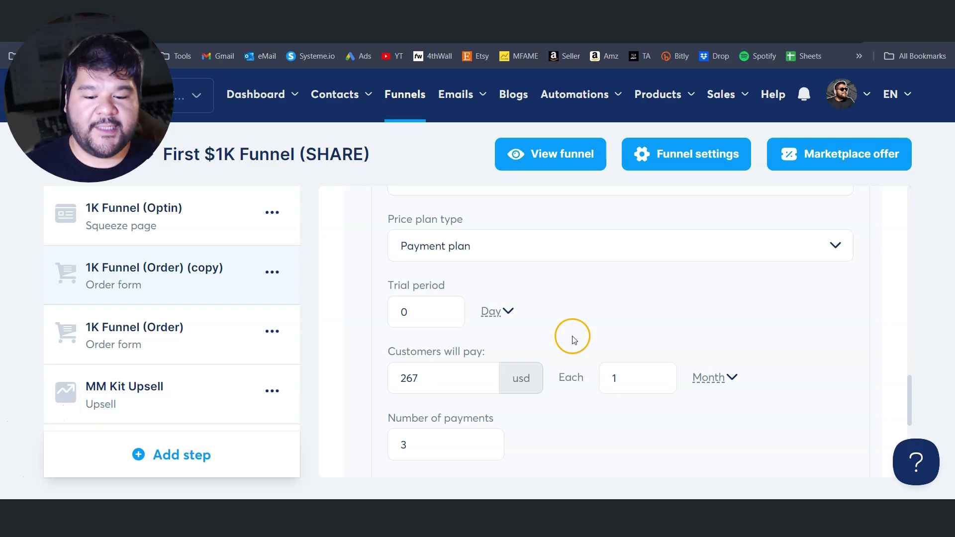
scroll(571, 334, down, 2)
click(467, 415)
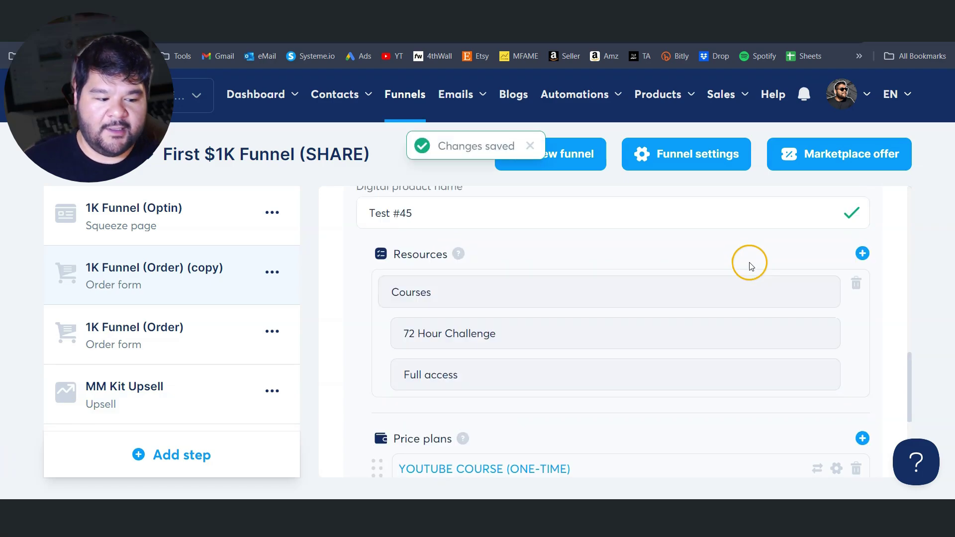
- Add a third new price plan of the Subscription type
scroll(748, 266, down, 4)
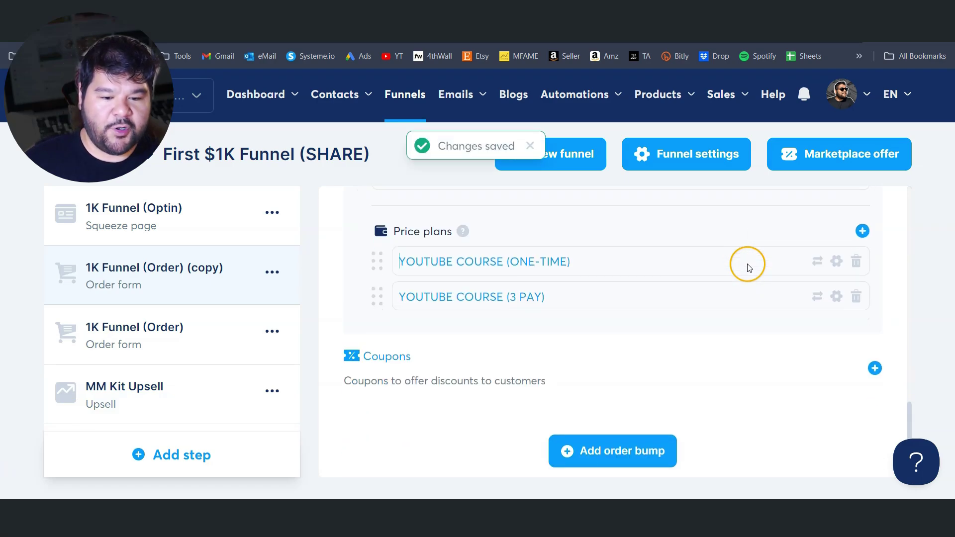
click(861, 230)
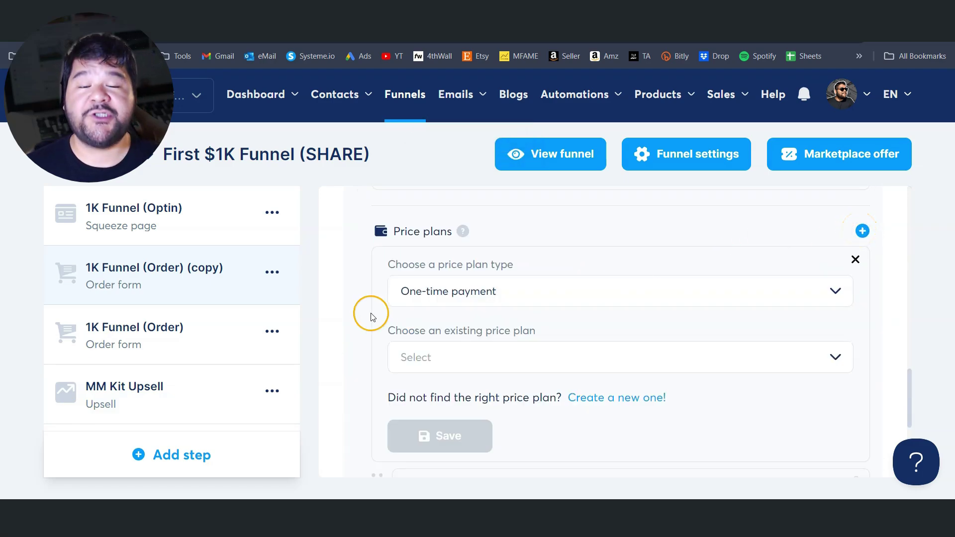
click(622, 398)
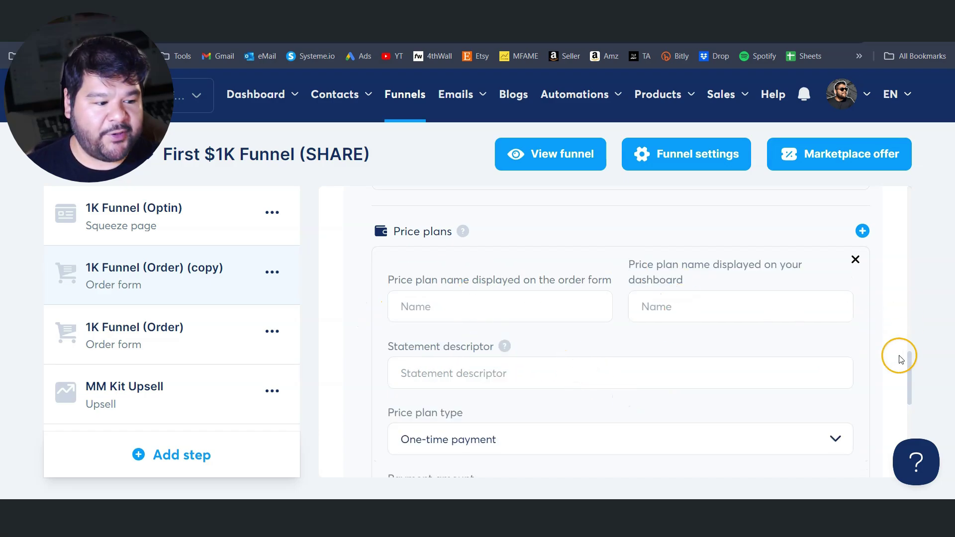
drag(911, 368, 912, 385)
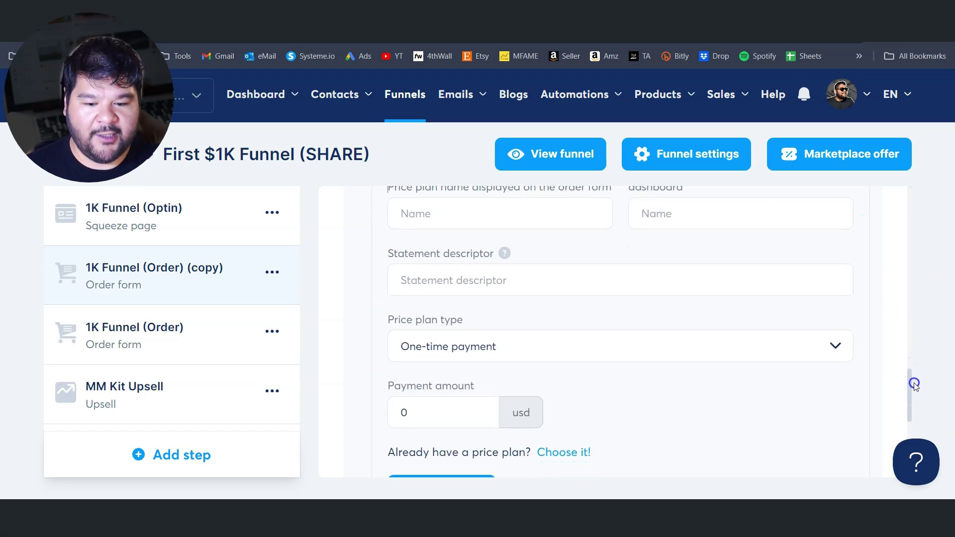
click(409, 343)
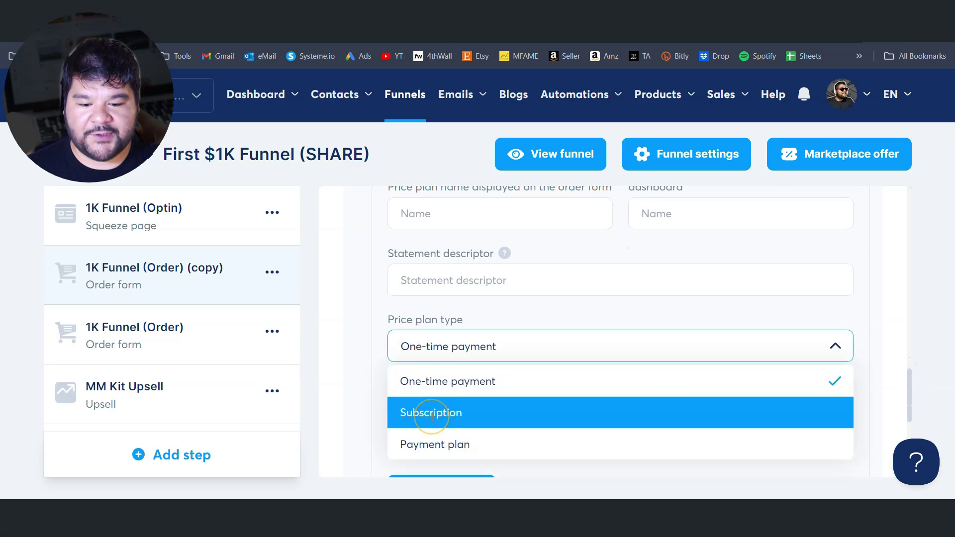
click(431, 416)
scroll(406, 228, down, 2)
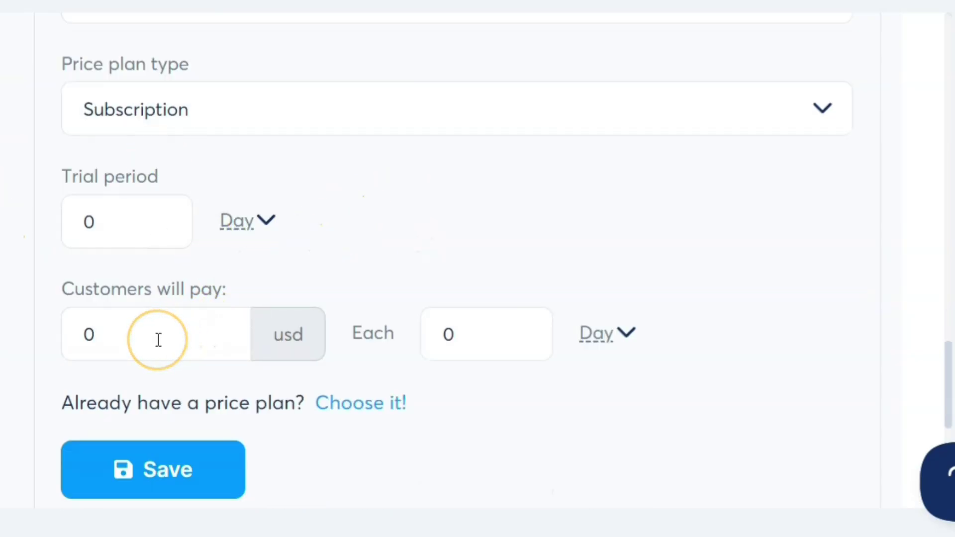
- Charge 47 USD every 1 Month and save the subscription plan
click(539, 333)
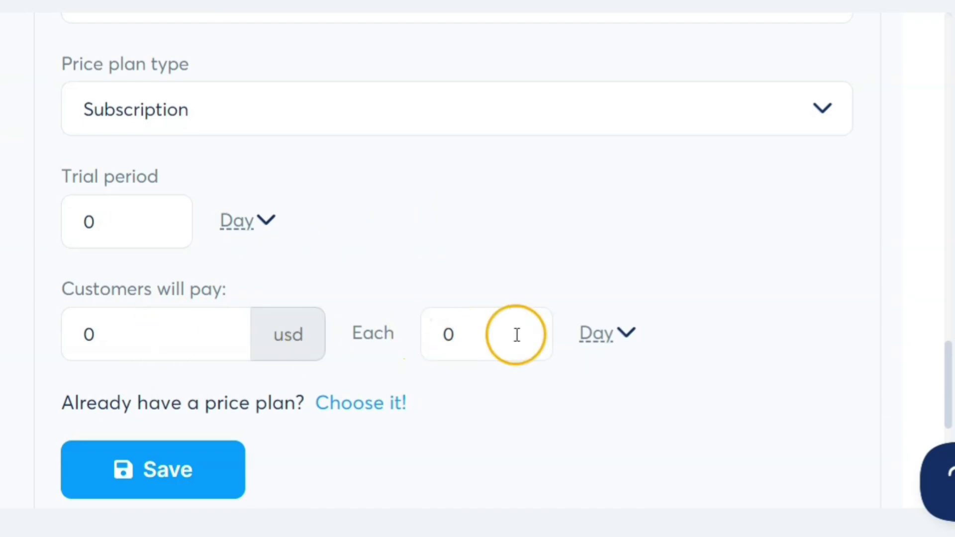
click(596, 343)
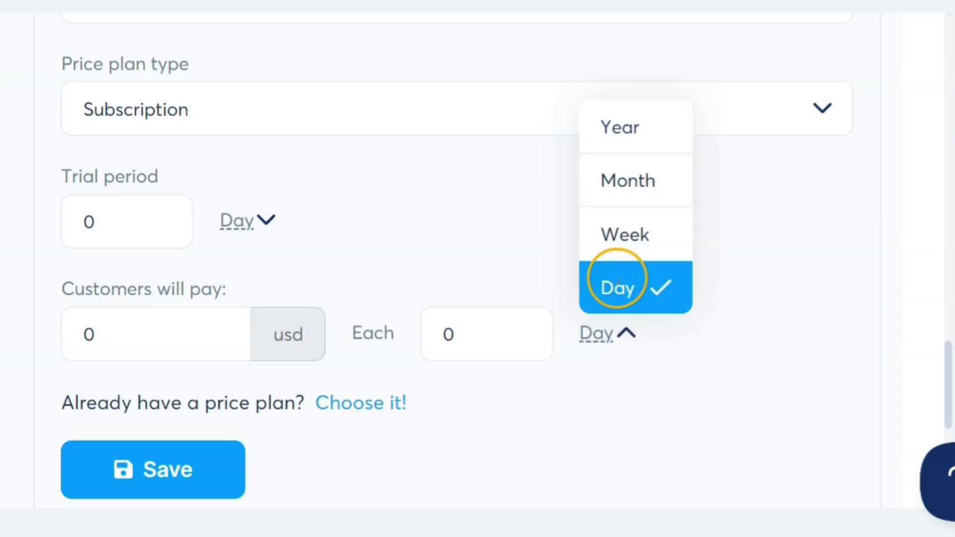
click(641, 271)
click(202, 328)
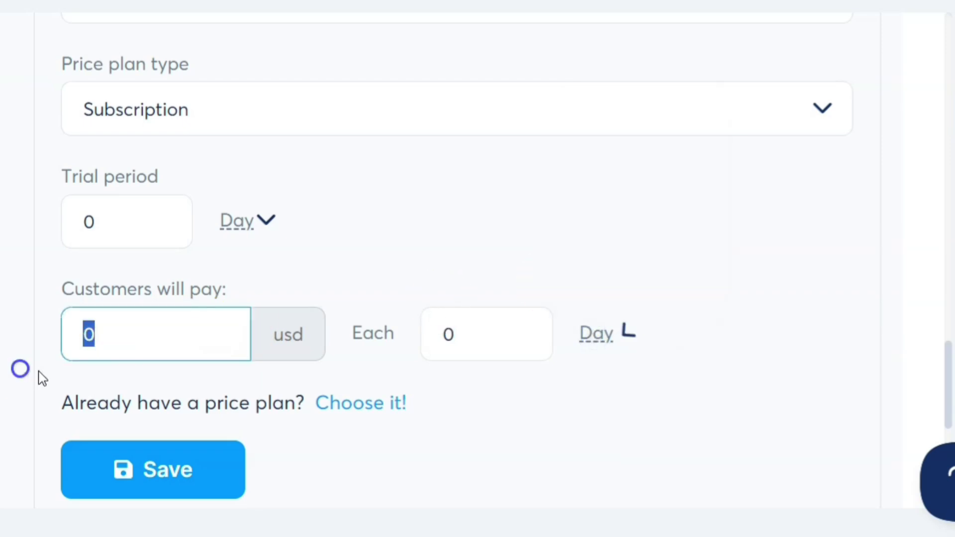
text(47)
click(457, 333)
text(1)
click(617, 334)
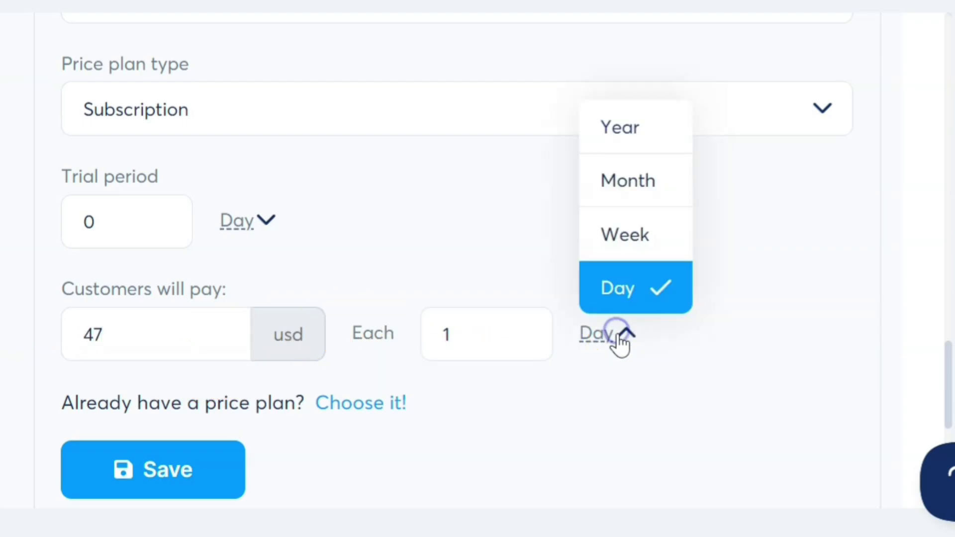
click(631, 196)
scroll(571, 317, down, 2)
click(458, 354)
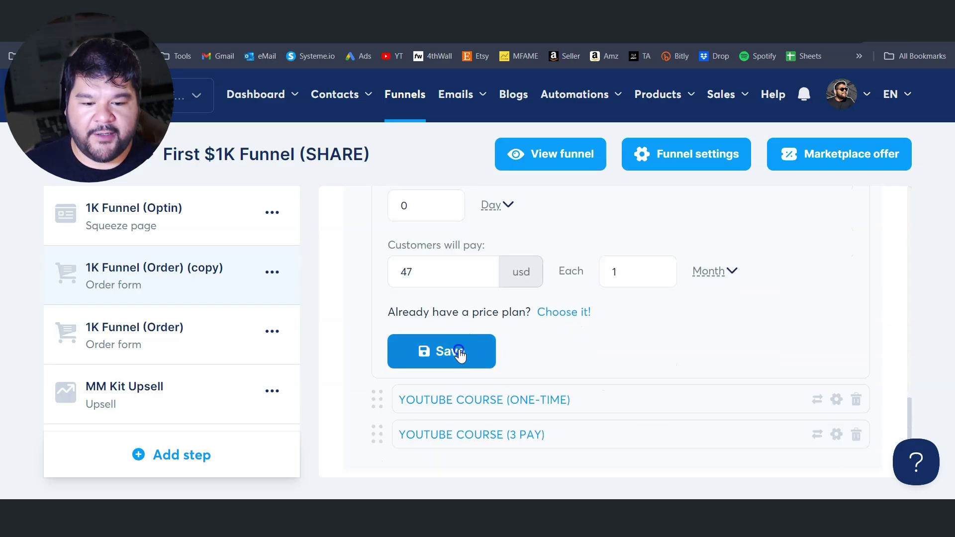
- Scroll the order form to review the three saved price plans
scroll(628, 384, down, 2)
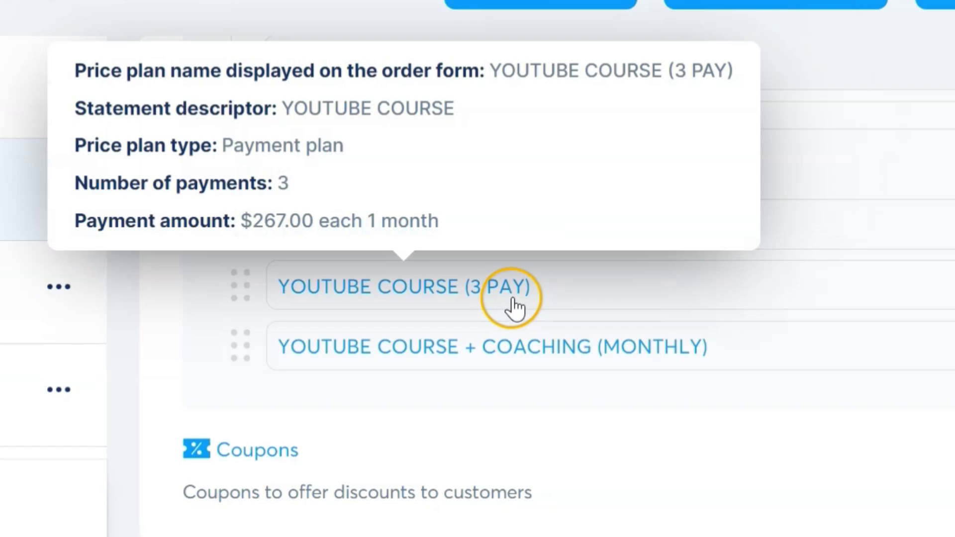
mouse_move(492, 346)
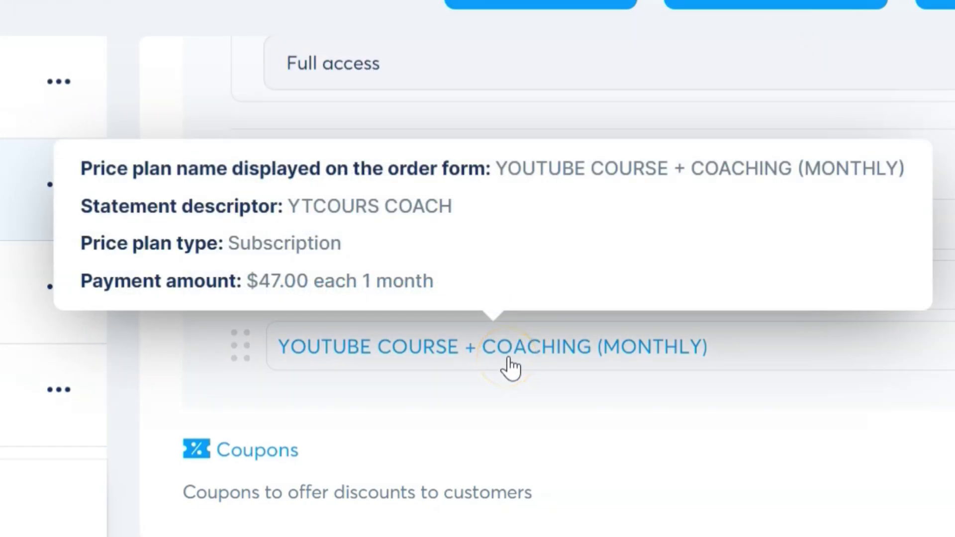
scroll(646, 383, up, 5)
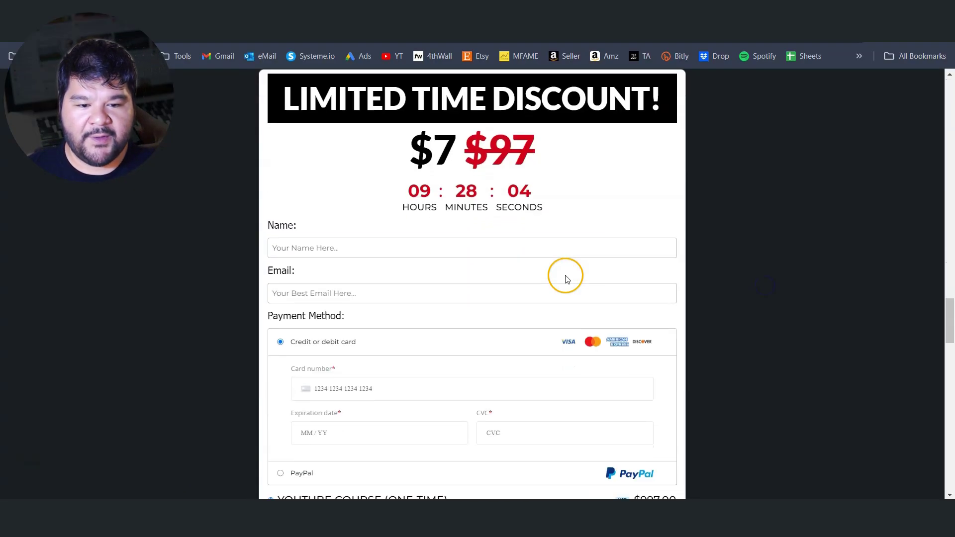
scroll(563, 272, down, 2)
scroll(563, 272, down, 4)
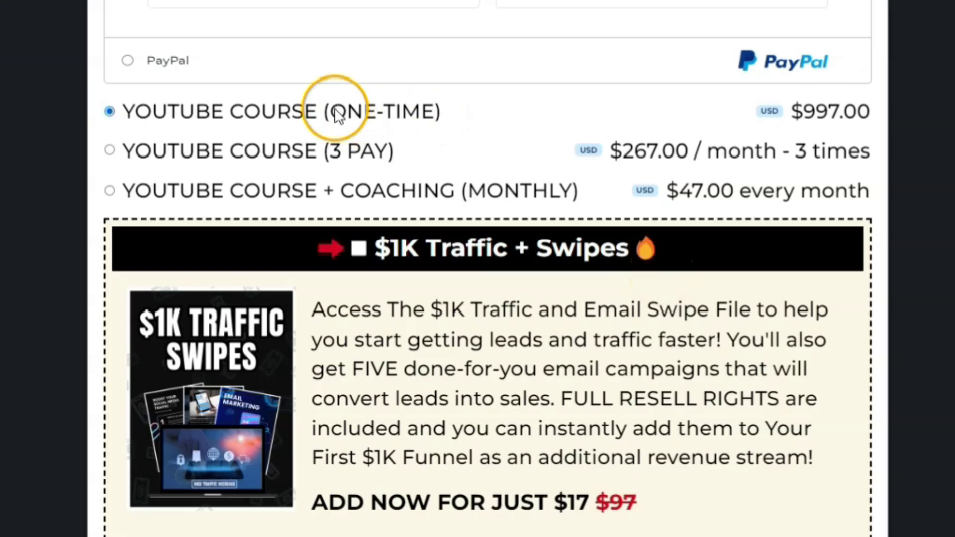
drag(330, 112, 442, 116)
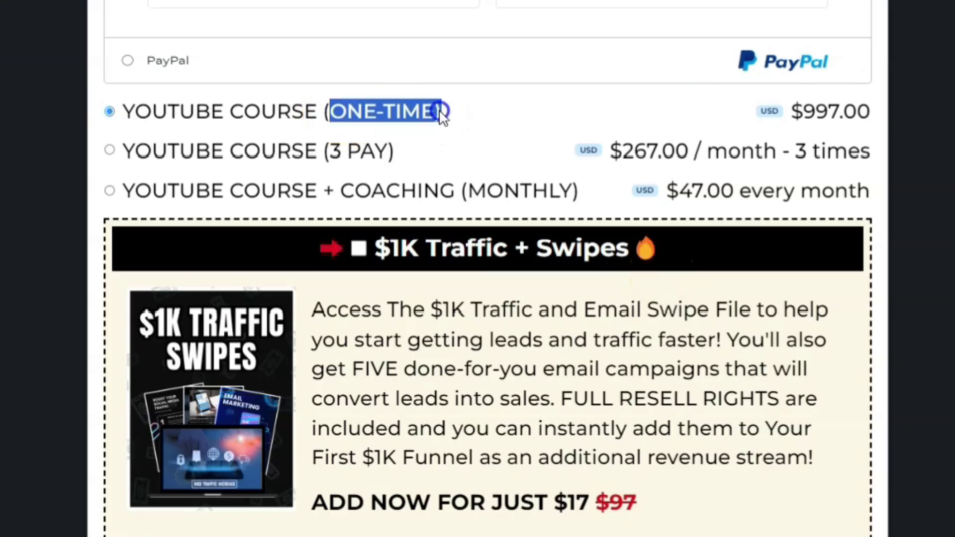
drag(801, 113, 873, 116)
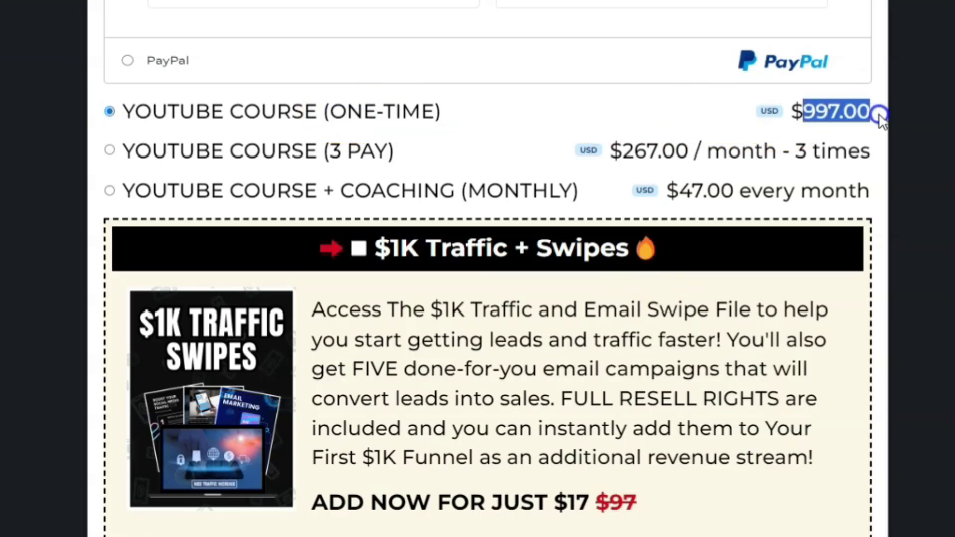
drag(341, 151, 397, 152)
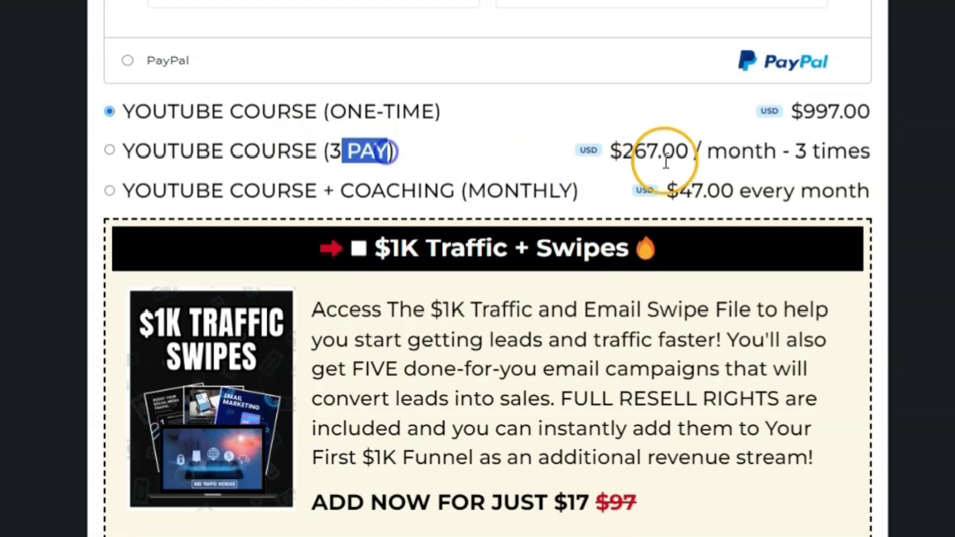
drag(611, 151, 733, 159)
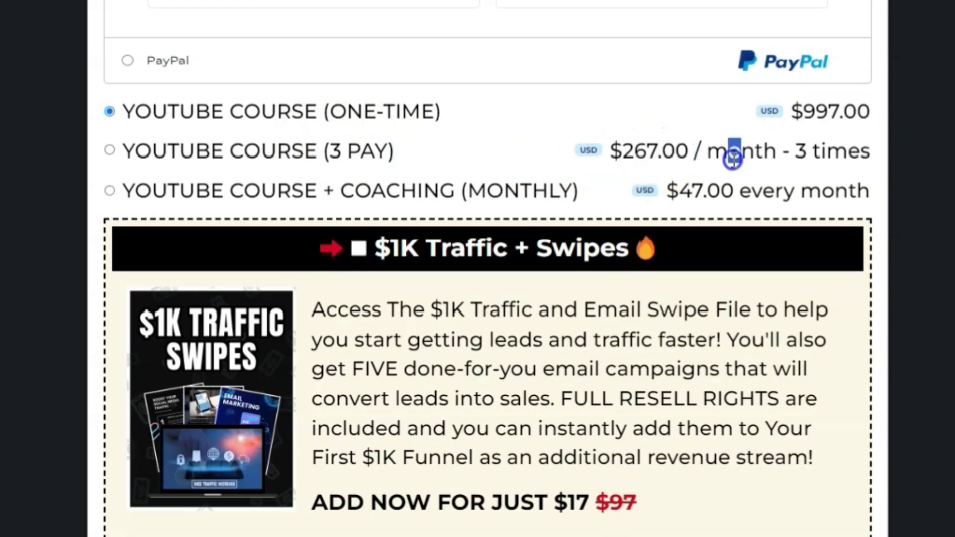
drag(796, 151, 888, 152)
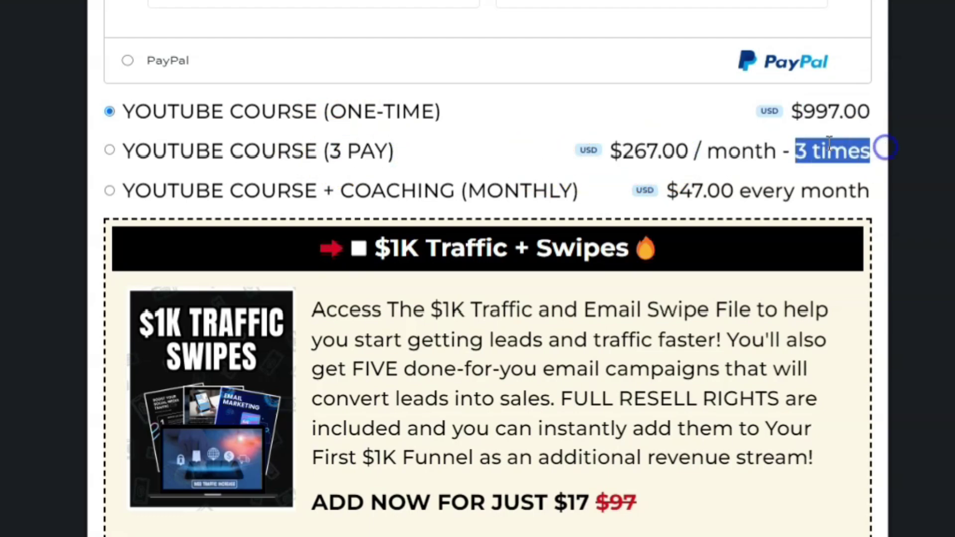
drag(336, 189, 580, 189)
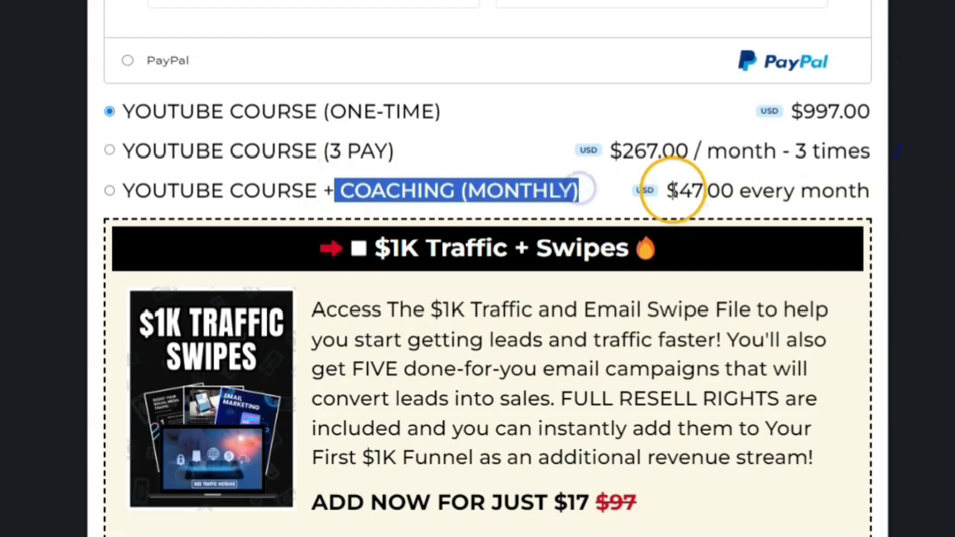
drag(675, 191, 878, 194)
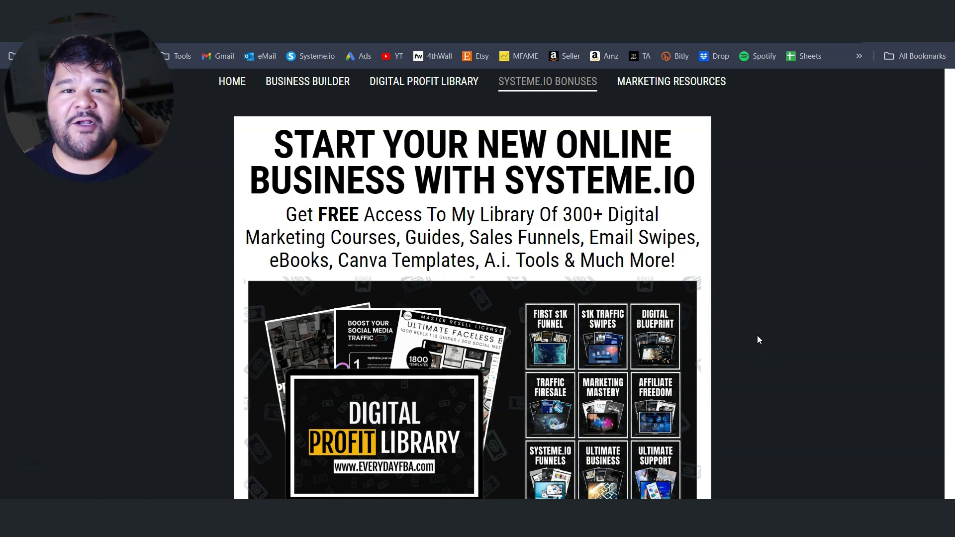
- Scroll the SYSTEME.IO BONUSES page down to the Join and Startup Plan buttons
scroll(589, 313, down, 5)
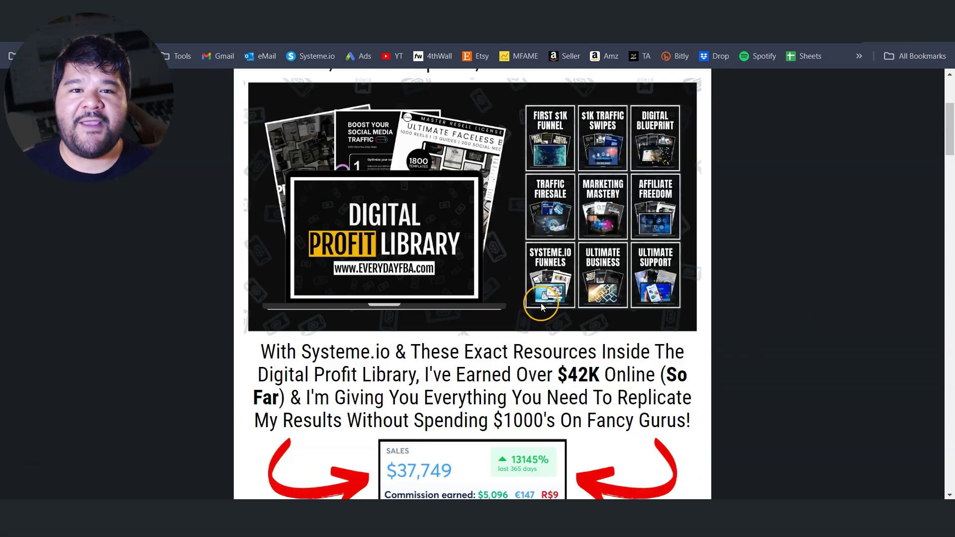
scroll(542, 300, down, 10)
scroll(544, 420, up, 4)
scroll(539, 310, down, 4)
scroll(478, 211, up, 2)
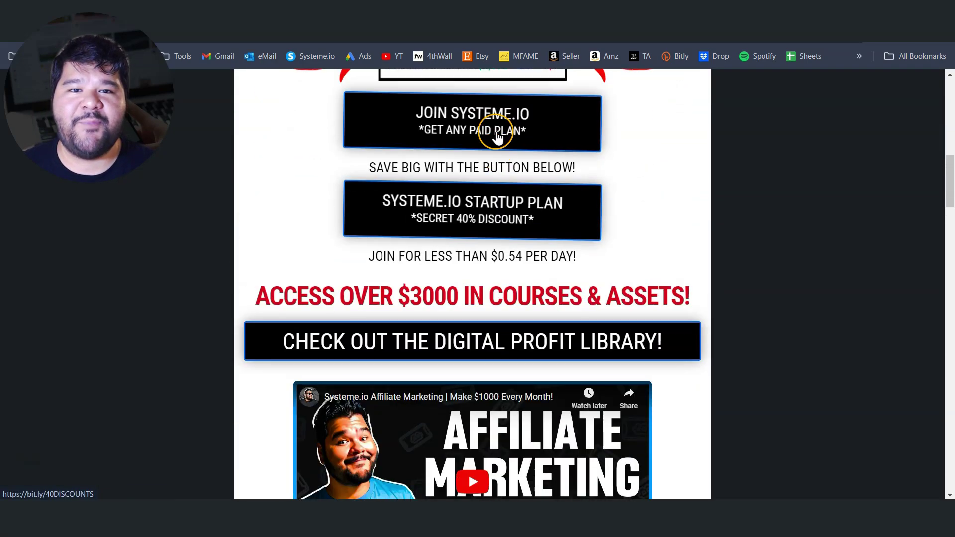